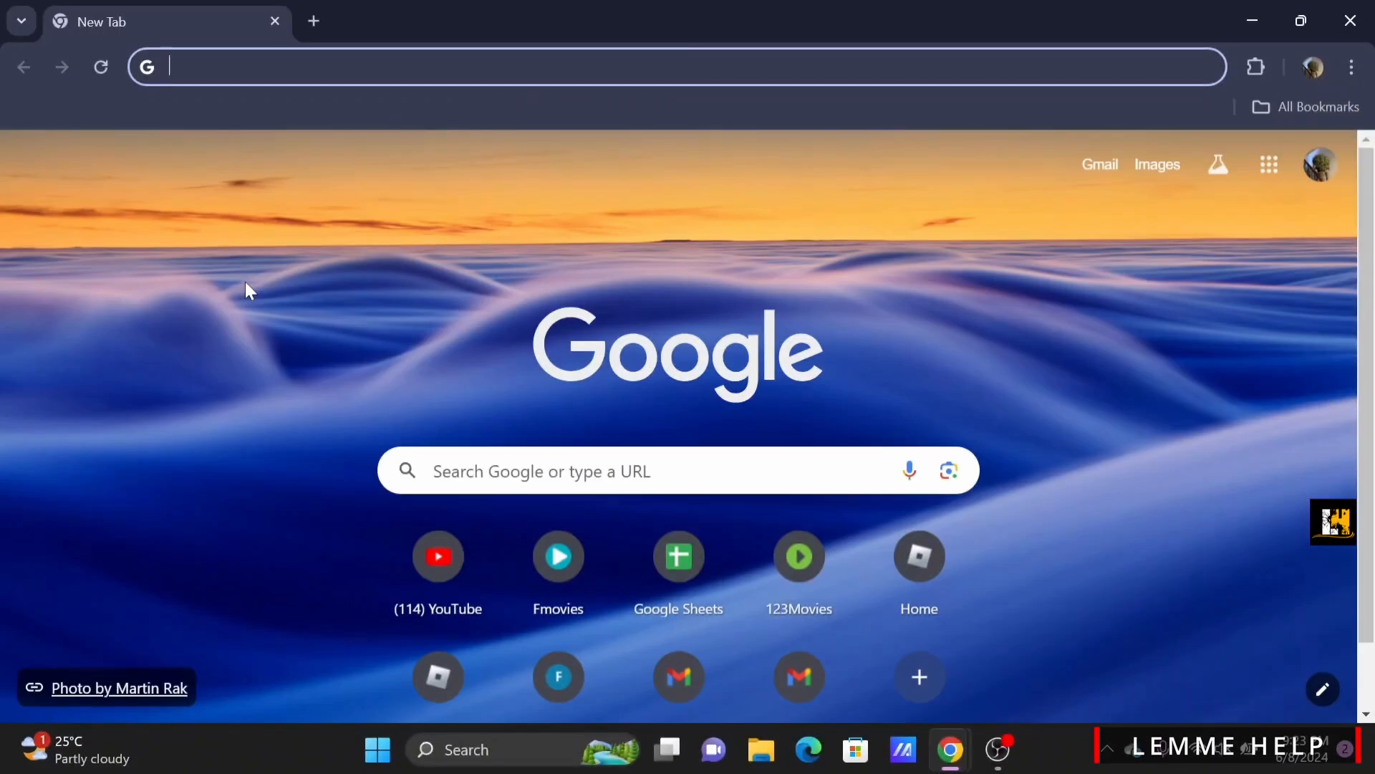
text(uf)
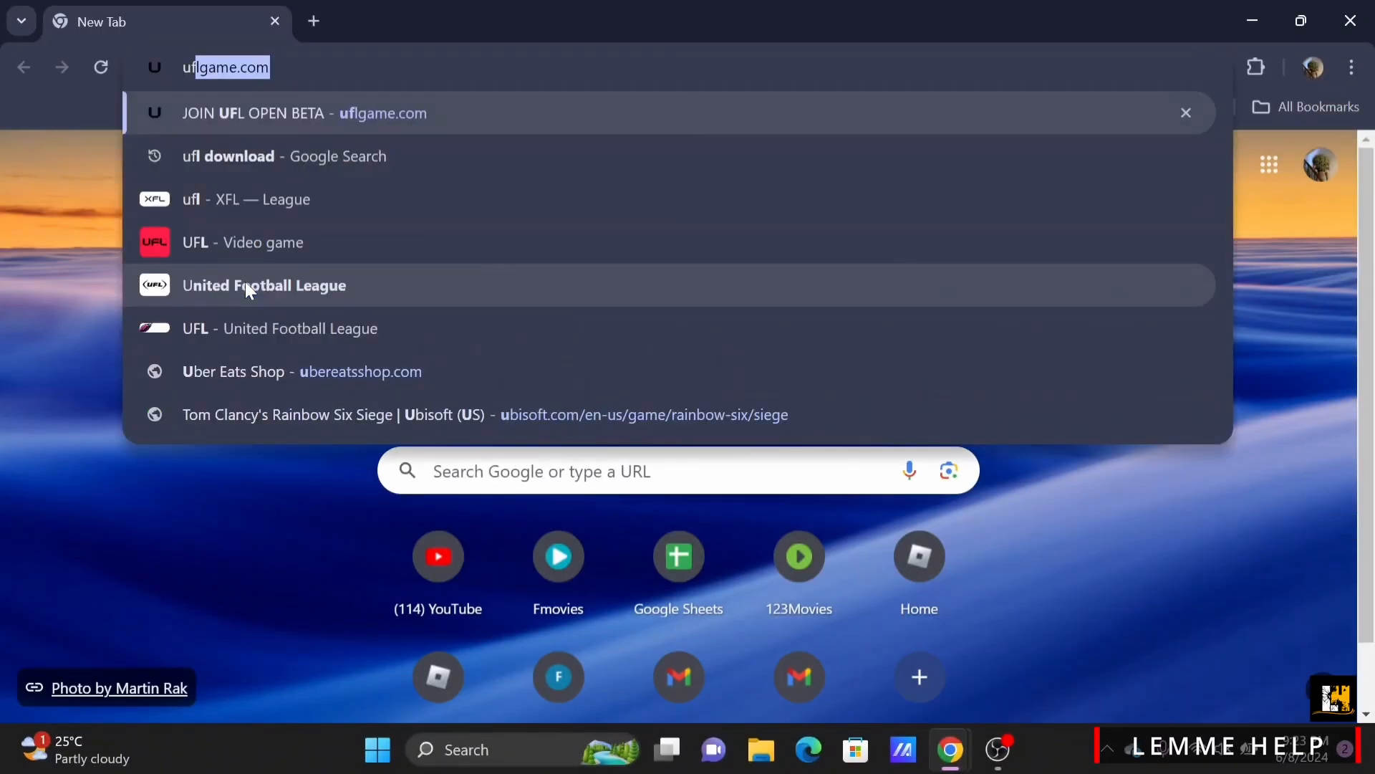
text(lgame.)
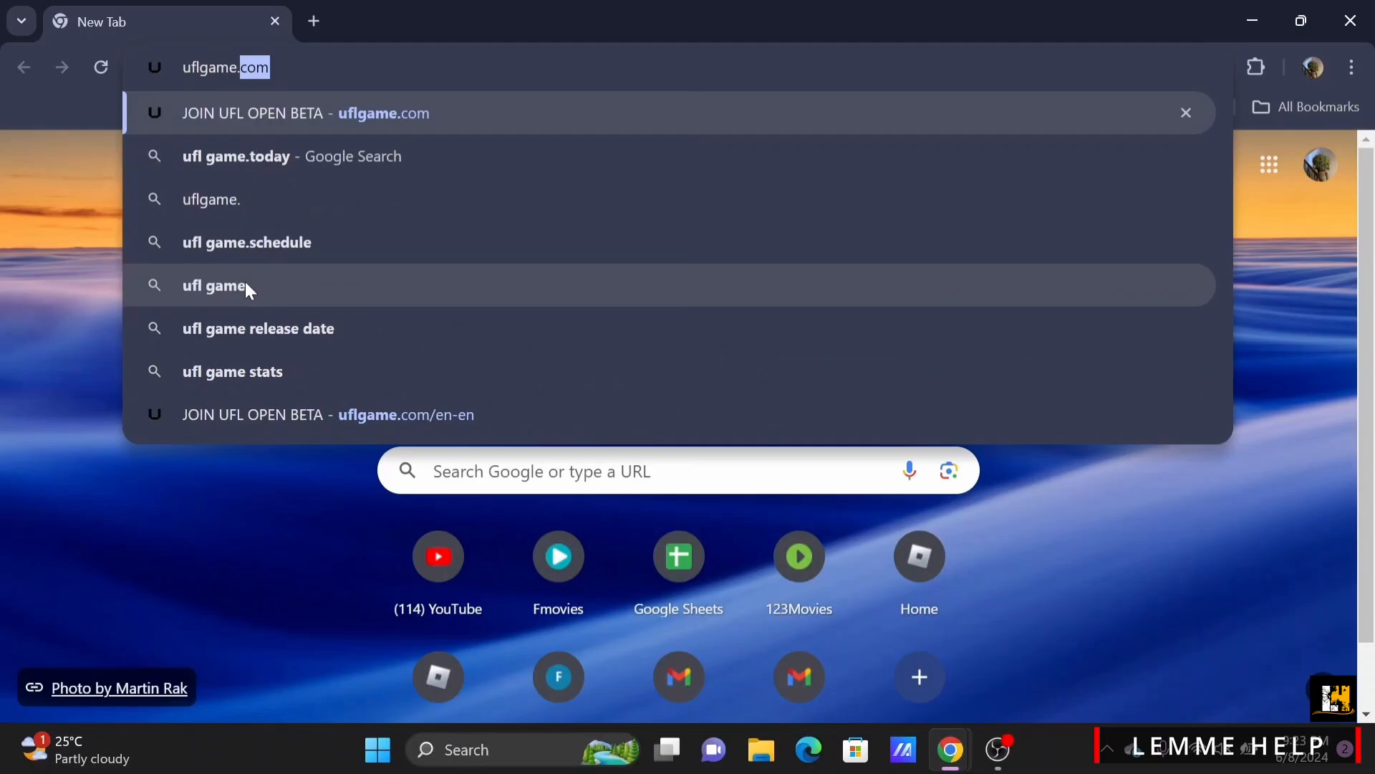
text(com)
Load the UFL official site at uflgame.com, showing the Join Open Beta page
key(Return)
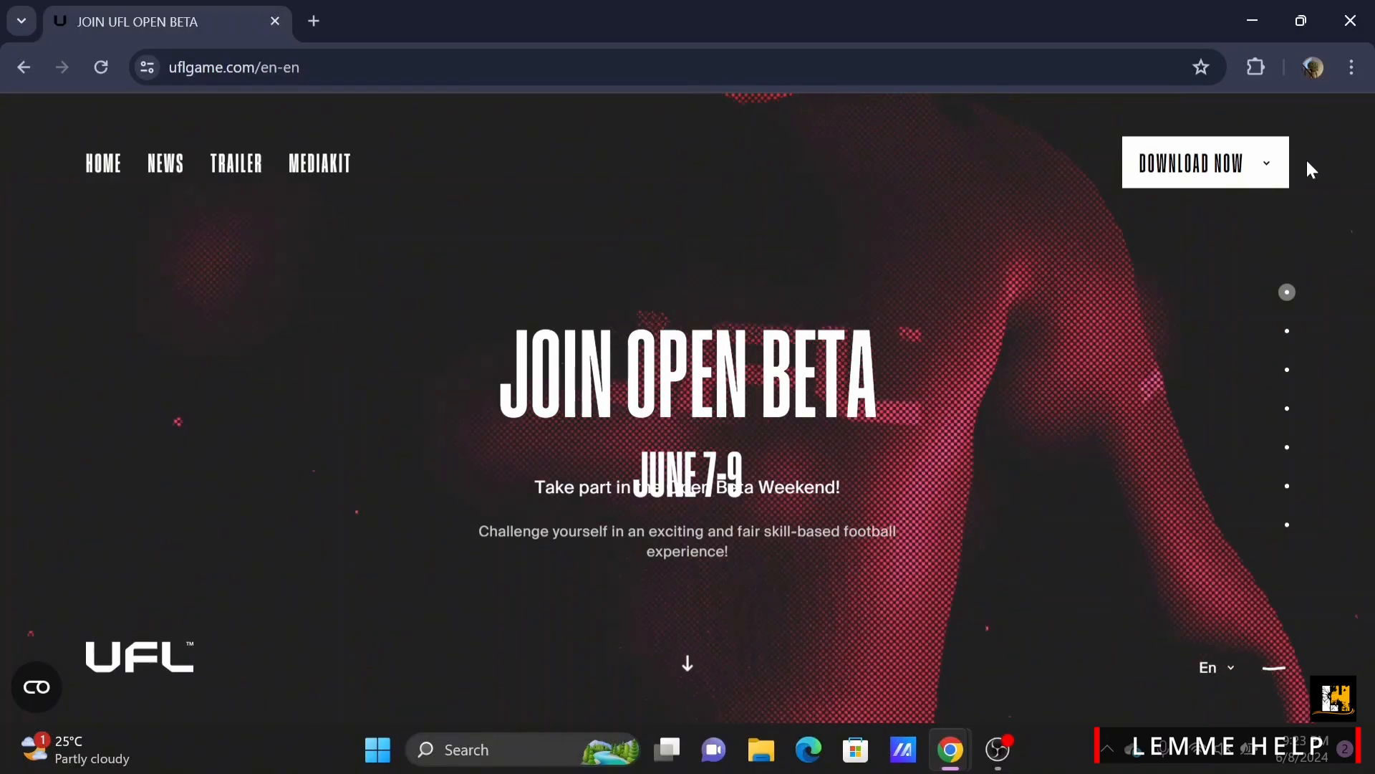
Reveal the DOWNLOAD NOW choices for PS5 and Xbox Series X|S
click(1267, 164)
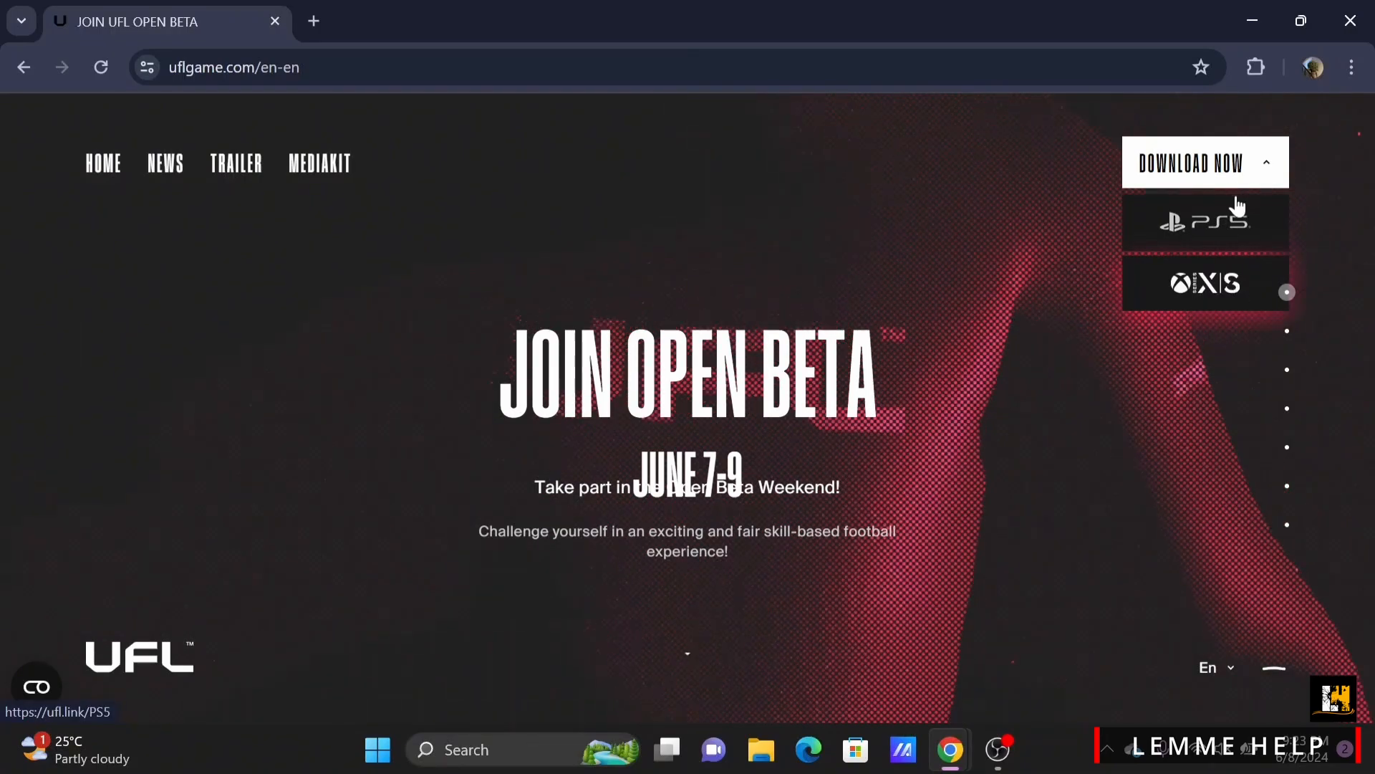
Reach the PlayStation Store UFL Open Beta page and start the PlayStation sign-in
click(1205, 221)
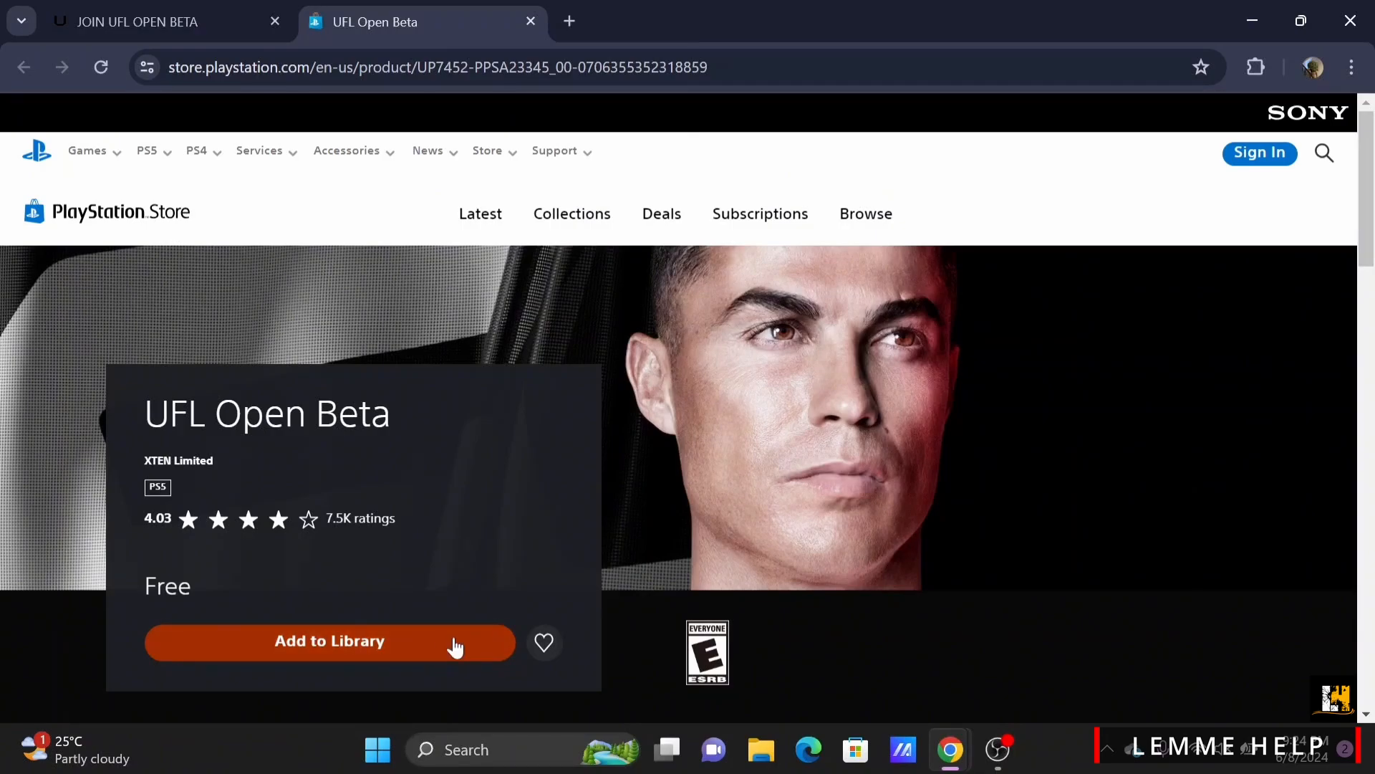
click(1260, 152)
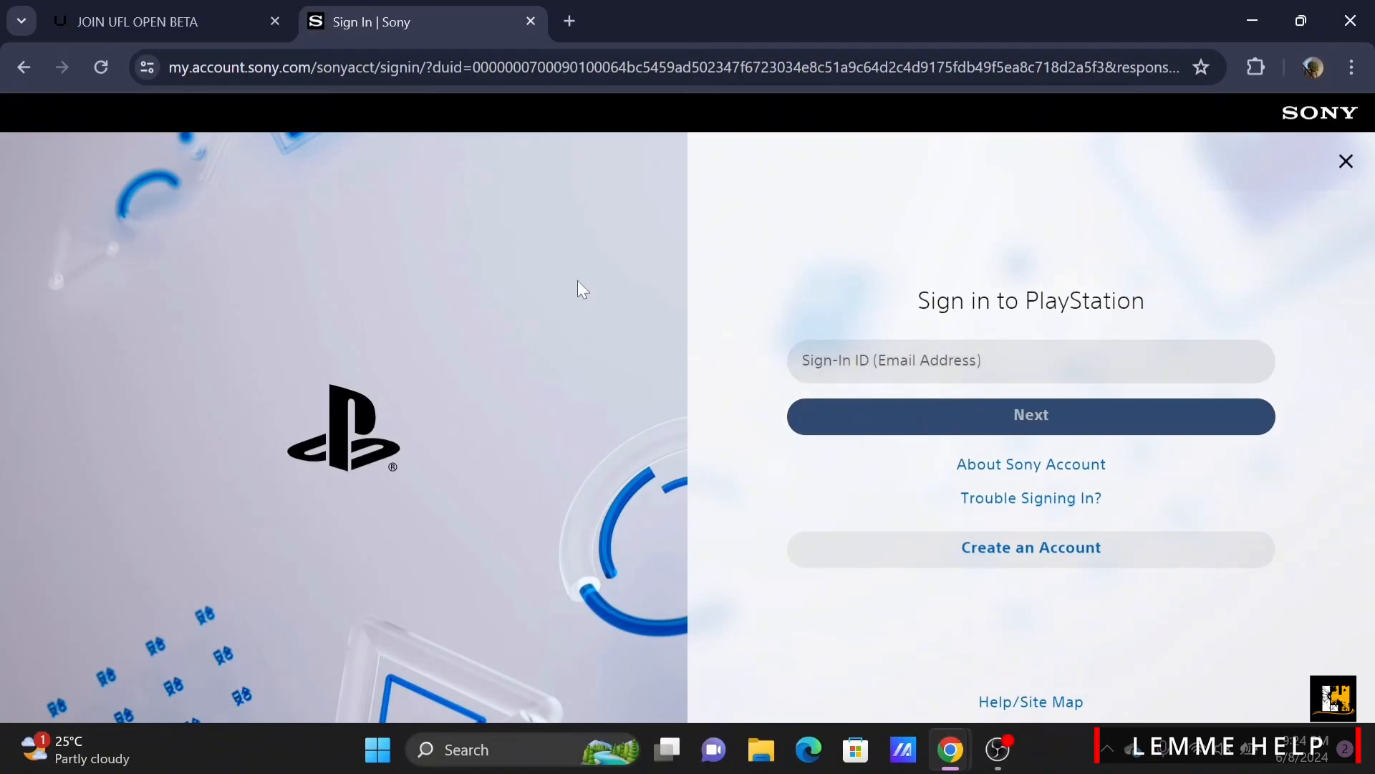
Return to the UFL beta tab and reveal the platform download choices for Xbox
click(138, 21)
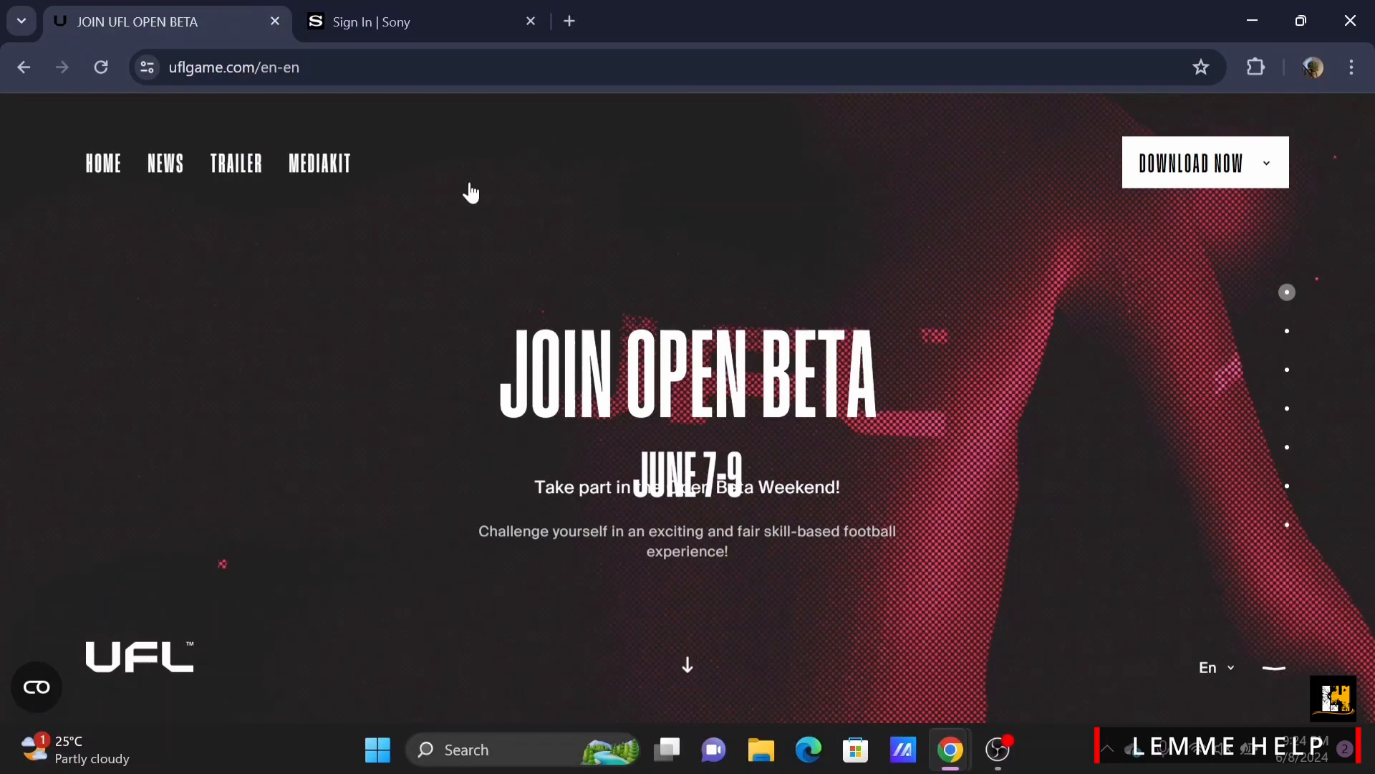
click(1190, 163)
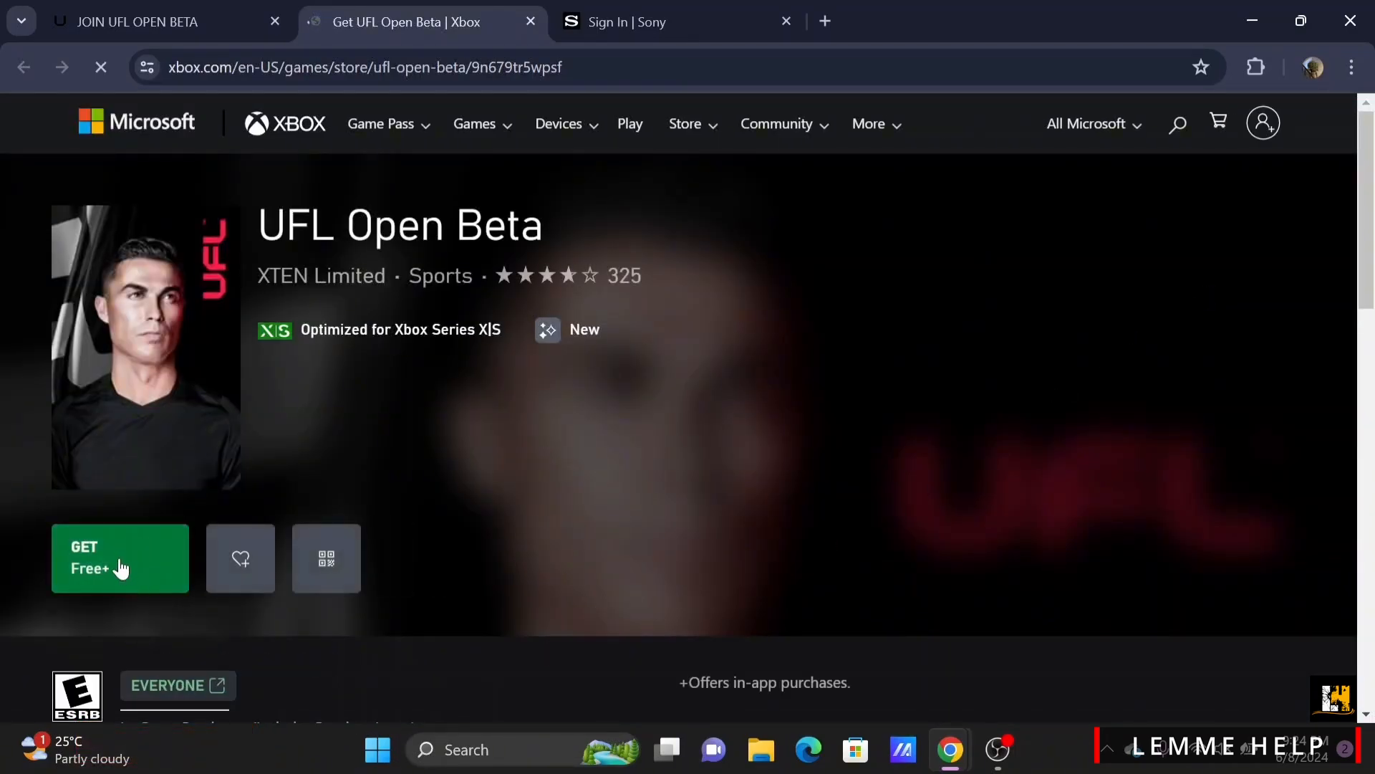
Get the free UFL Open Beta on Xbox and continue with the existing Microsoft account
click(155, 571)
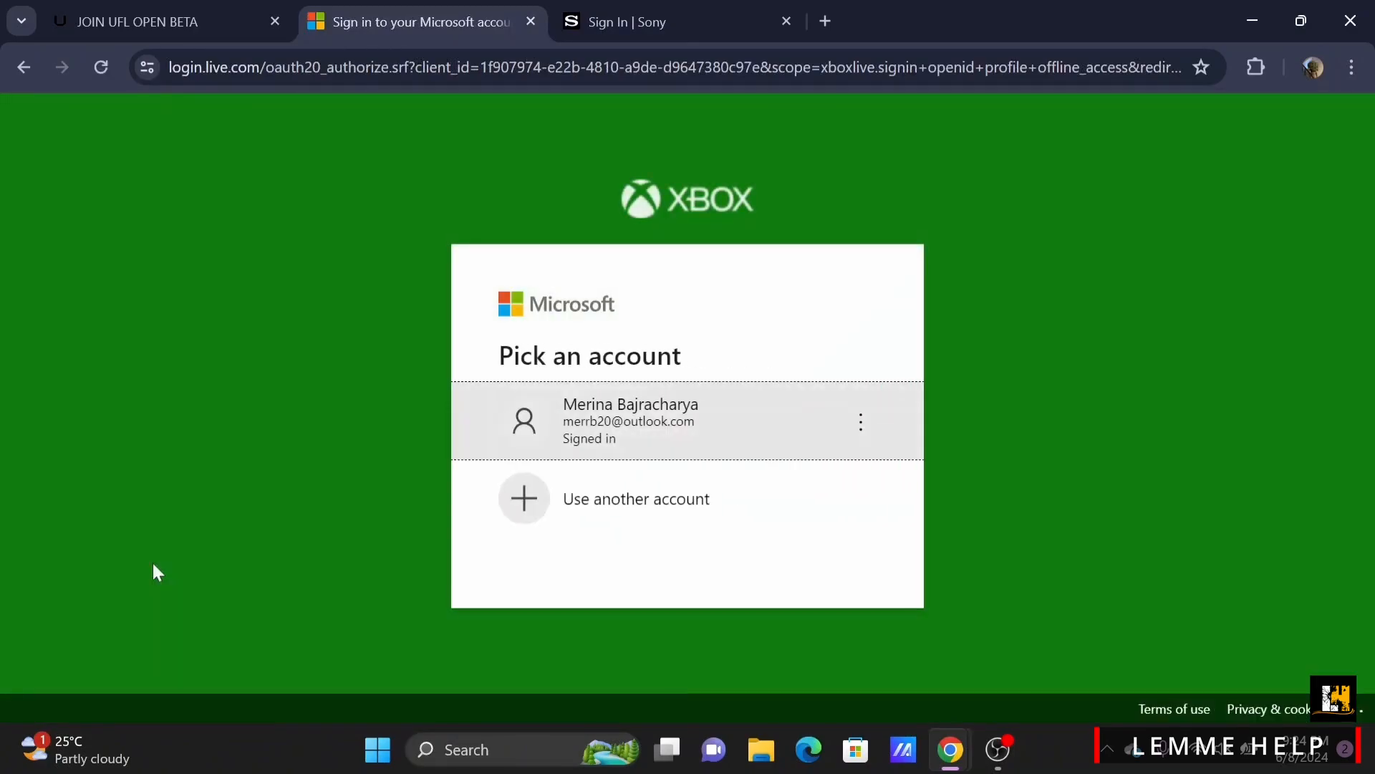
click(594, 419)
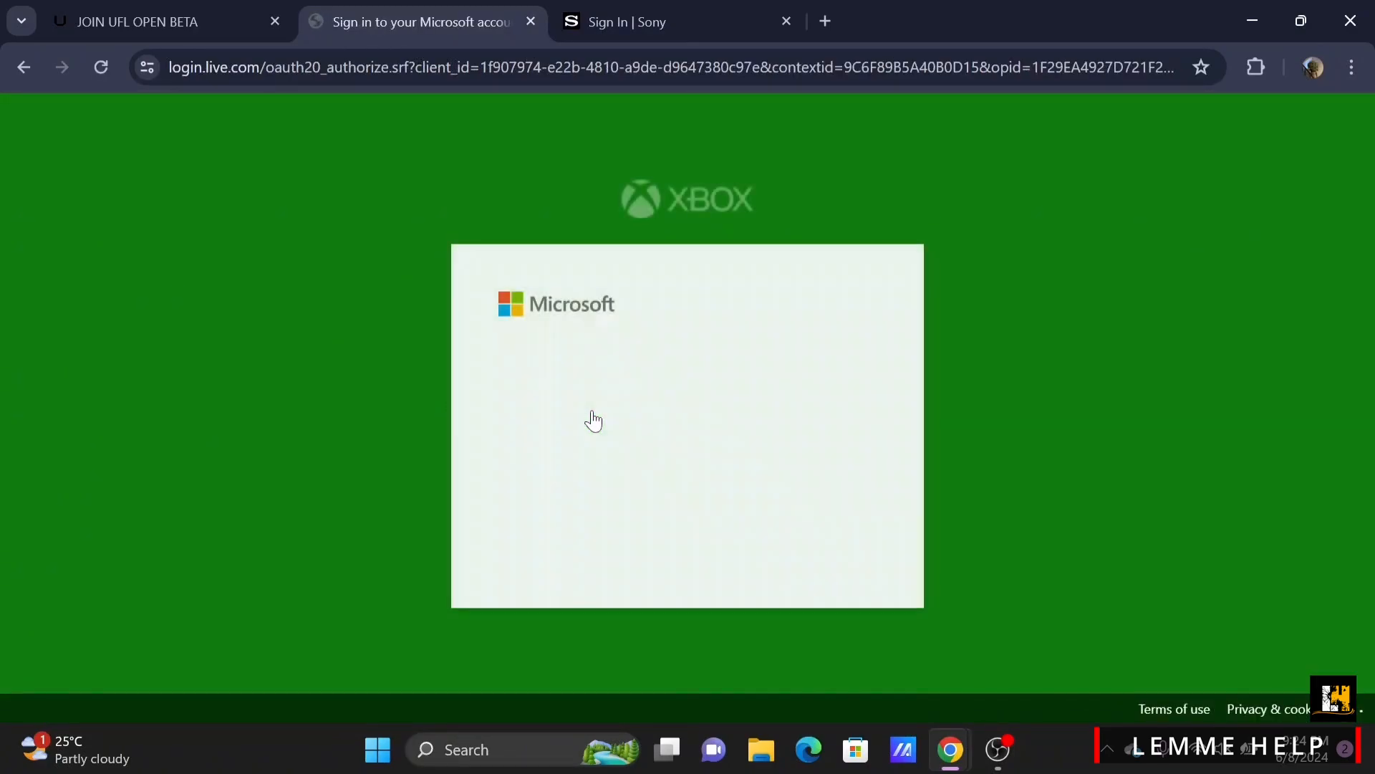